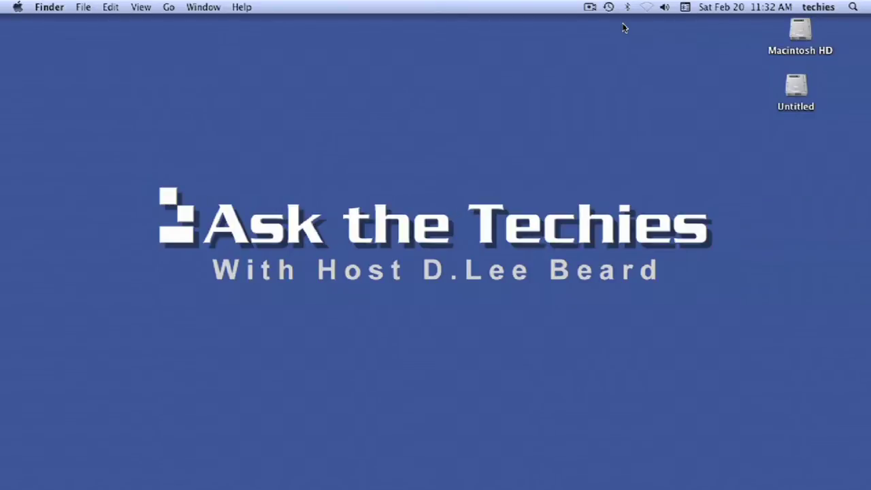
Turn Zoom On in System Preferences' Universal Access Seeing settings.
click(18, 8)
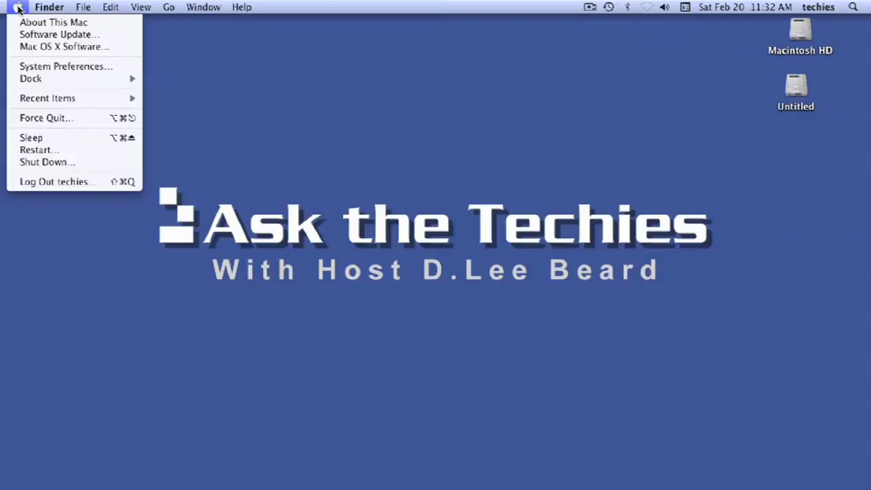
click(76, 66)
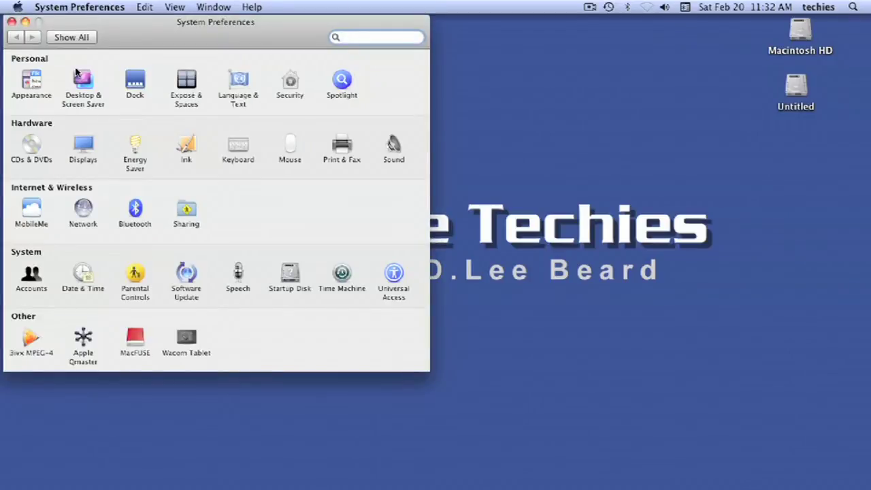
click(394, 274)
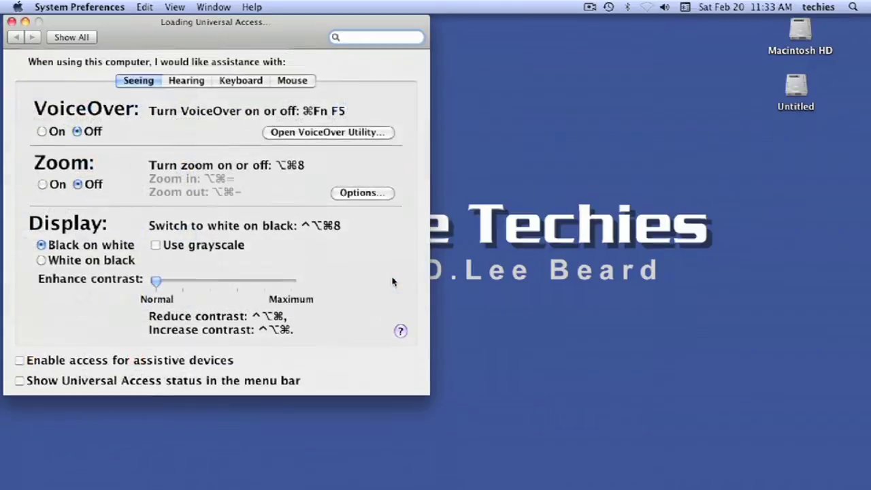
click(42, 185)
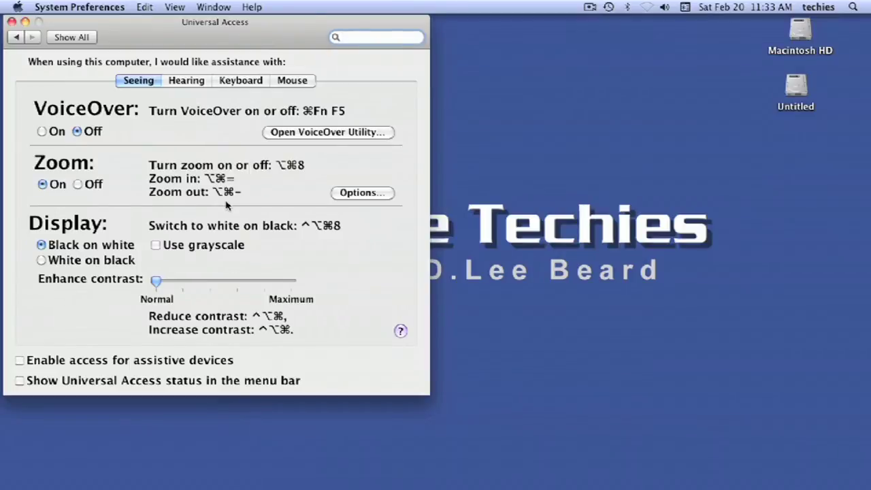
Test the screen zoom with Option-Command-= and Option-Command--, then quit System Preferences.
key(alt+super+equal)
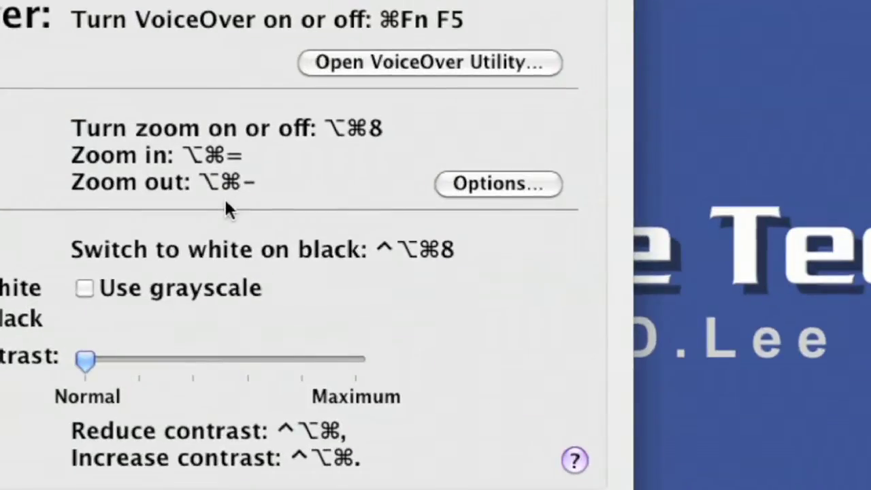
key(alt+super+minus)
key(alt+super+equal)
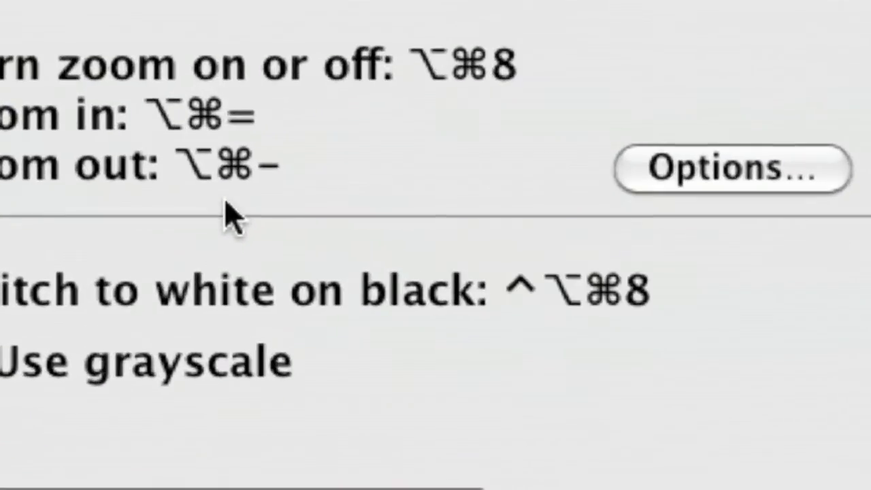
key(alt+super+minus)
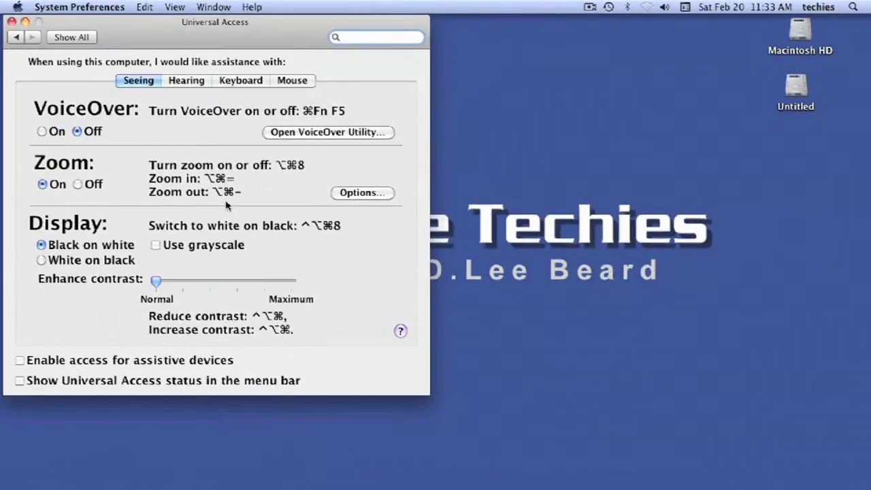
click(59, 7)
click(114, 105)
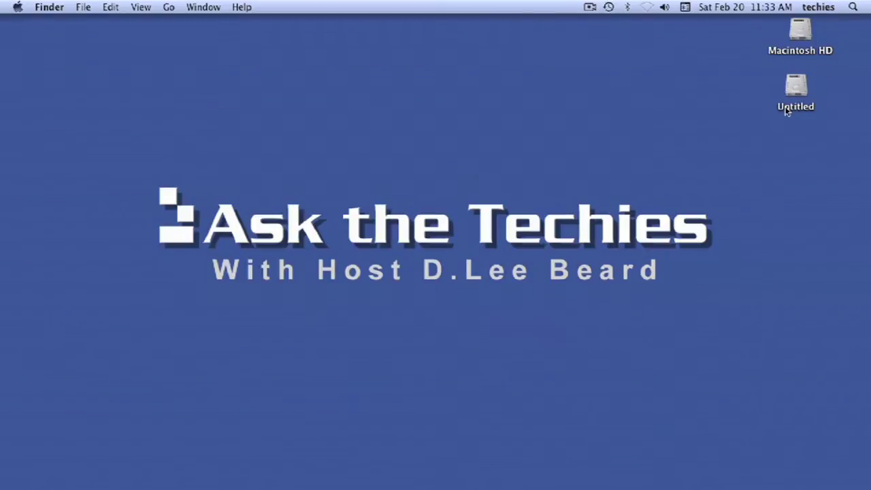
Open the Untitled disk from the desktop, close its window, and deselect the disk.
click(798, 89)
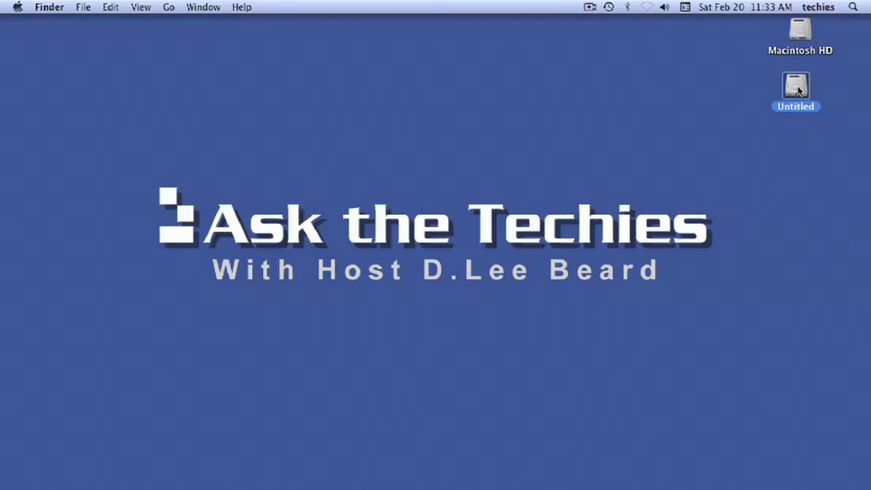
double_click(799, 91)
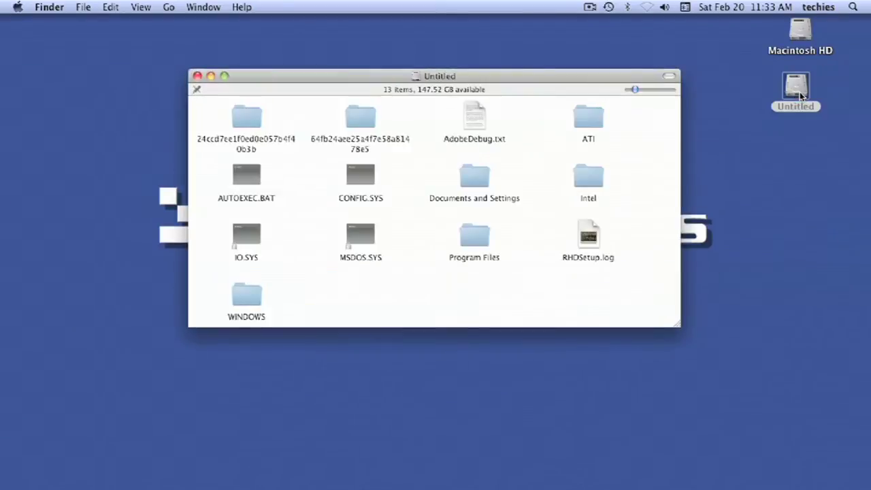
click(198, 75)
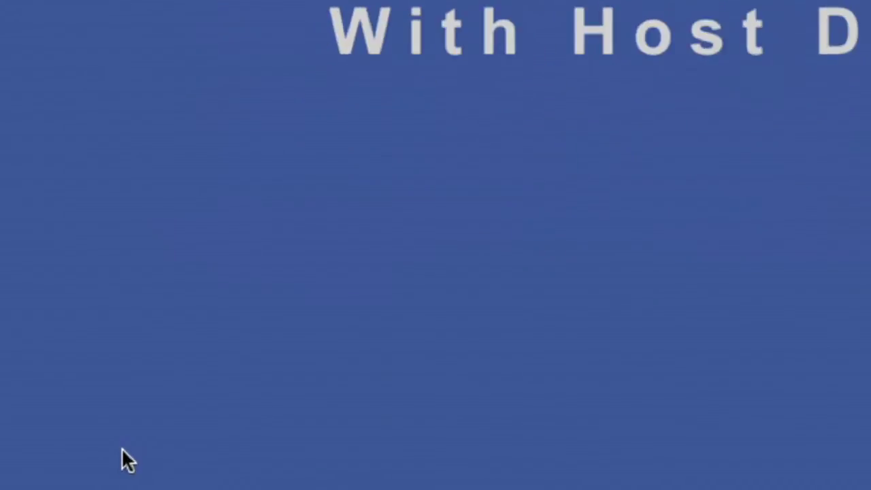
click(437, 248)
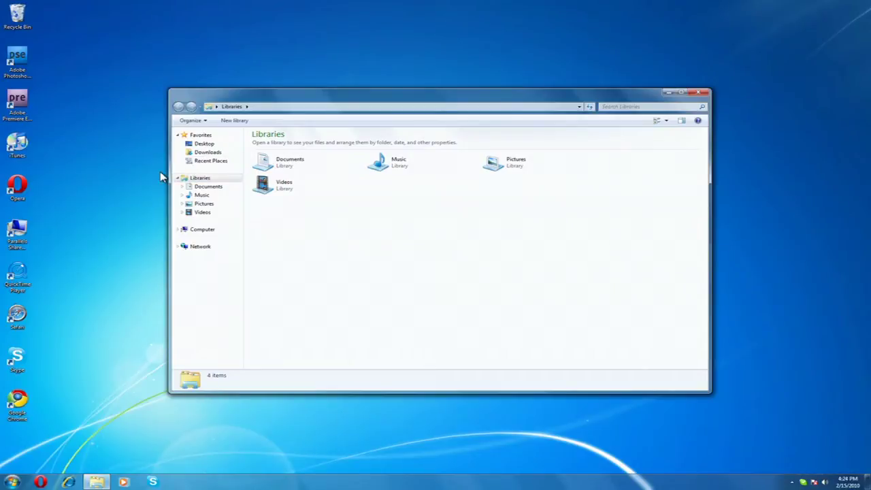
In Control Panel, go to Ease of Access > Optimize visual display and tick Turn on Magnifier.
click(13, 482)
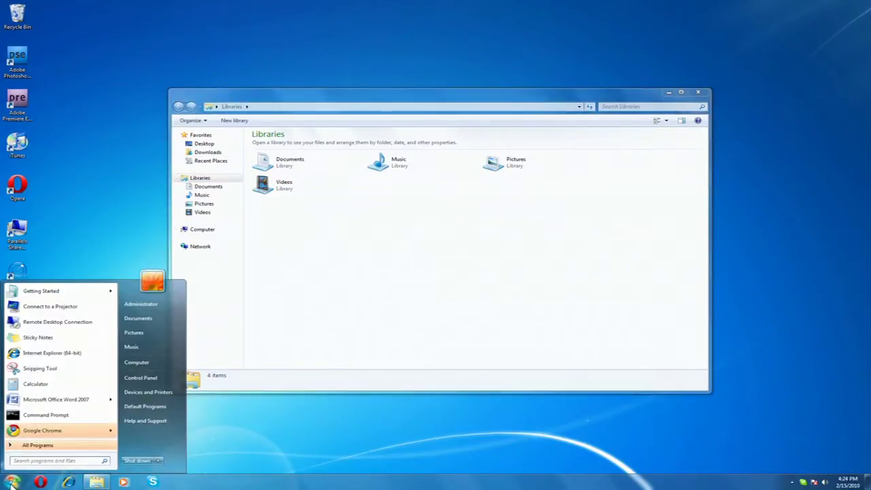
click(151, 379)
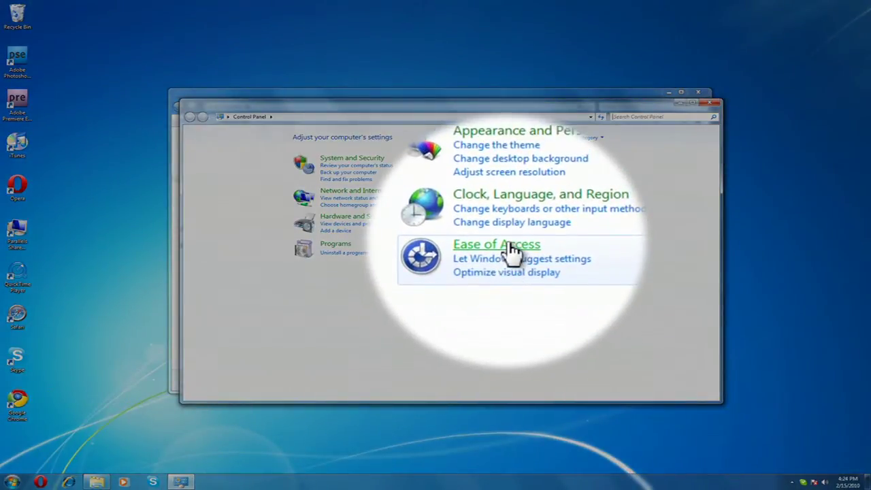
click(509, 247)
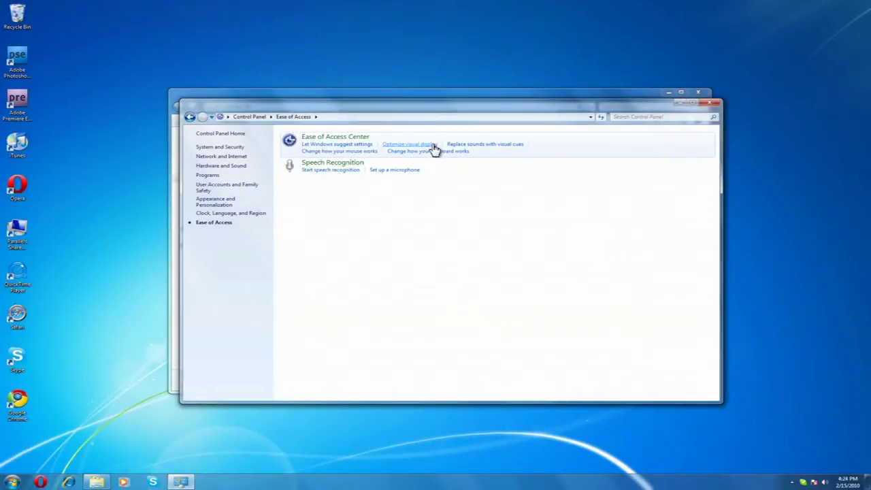
click(434, 146)
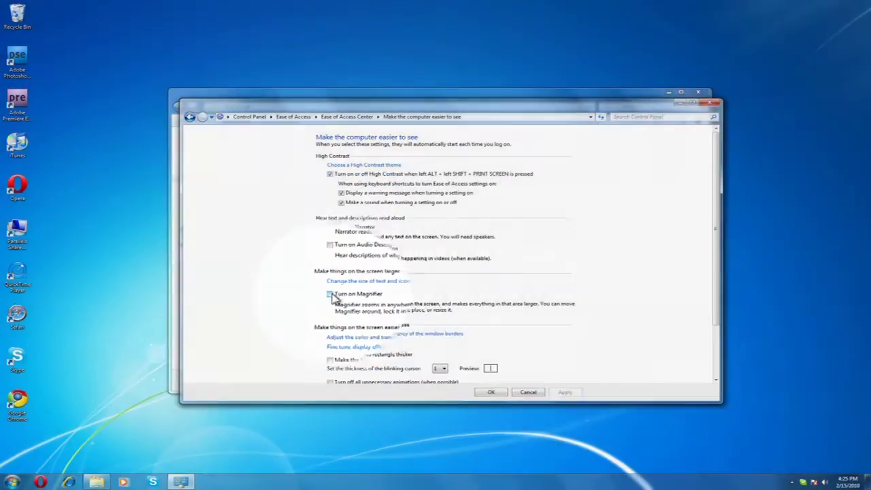
click(330, 295)
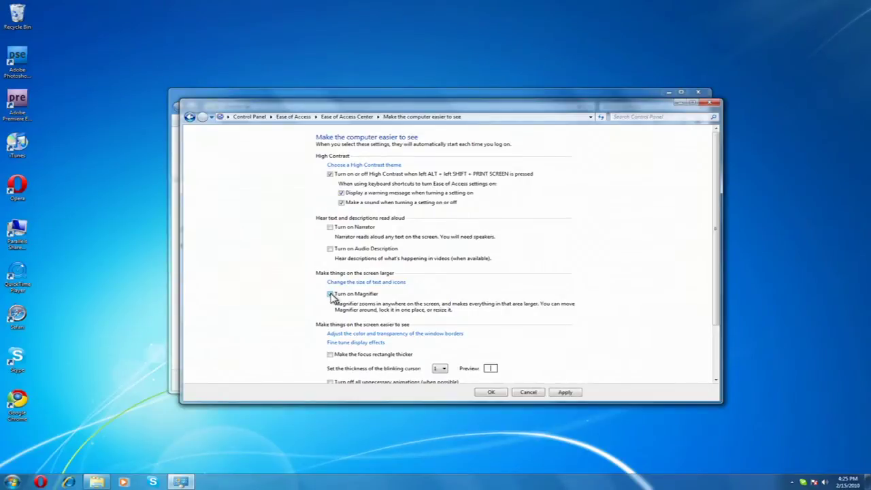
Apply the Turn on Magnifier setting so the screen becomes magnified.
click(561, 393)
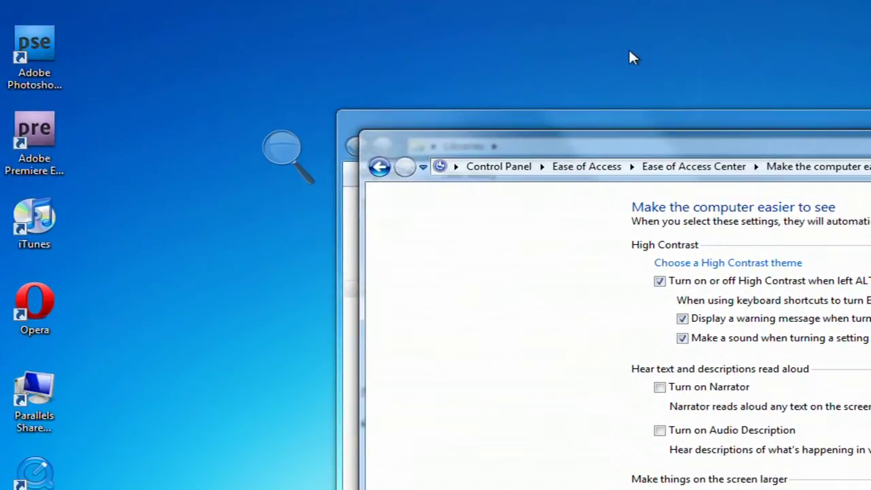
Move the Libraries window to the top-left and raise Magnifier zoom from 200% to 400%.
click(616, 114)
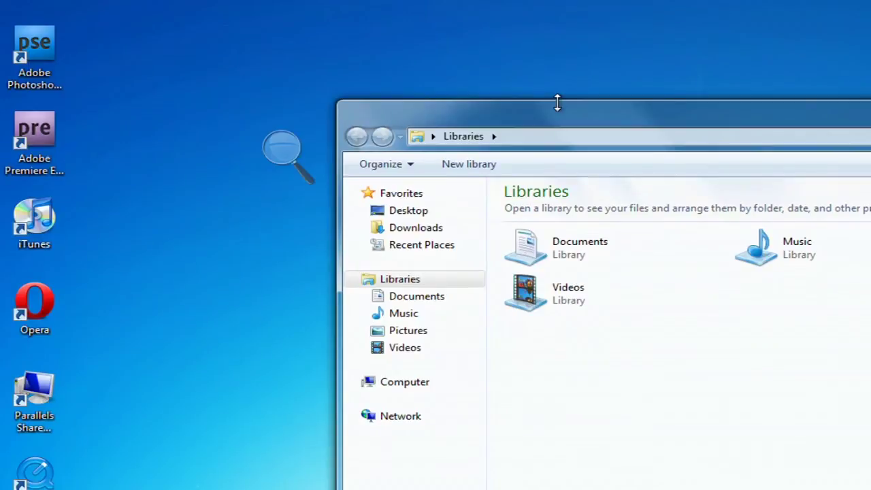
drag(570, 117, 275, 11)
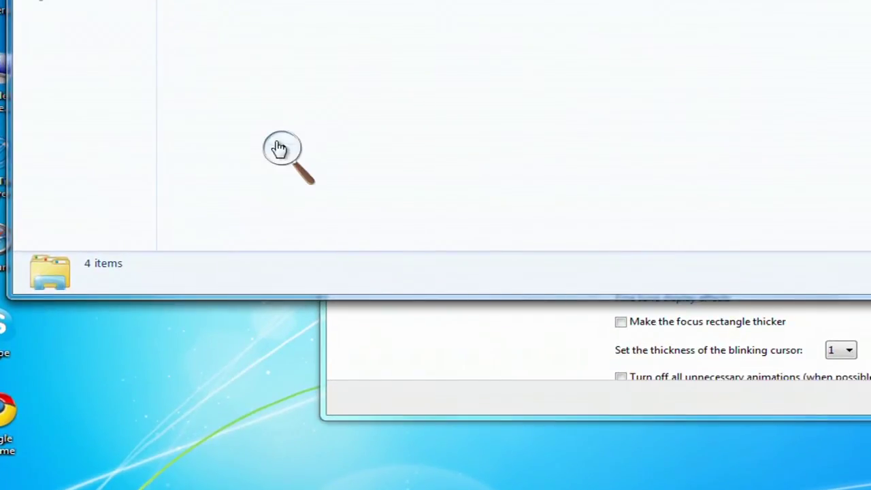
click(279, 148)
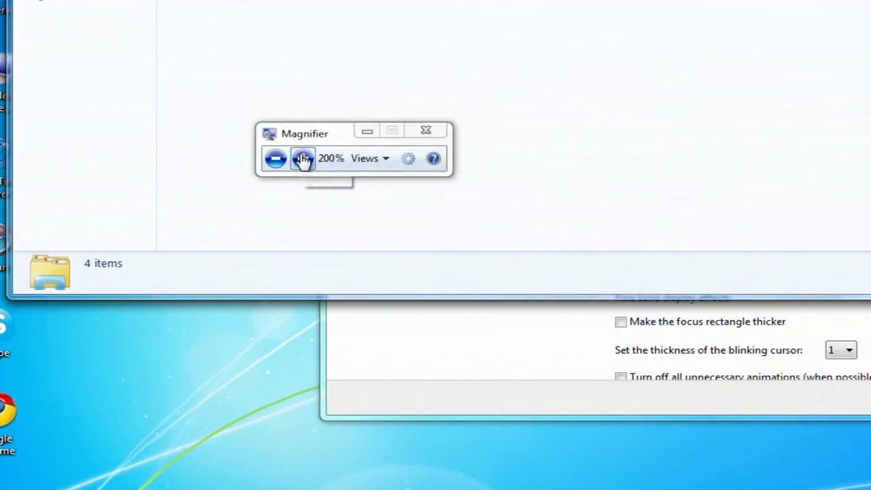
click(302, 159)
click(306, 162)
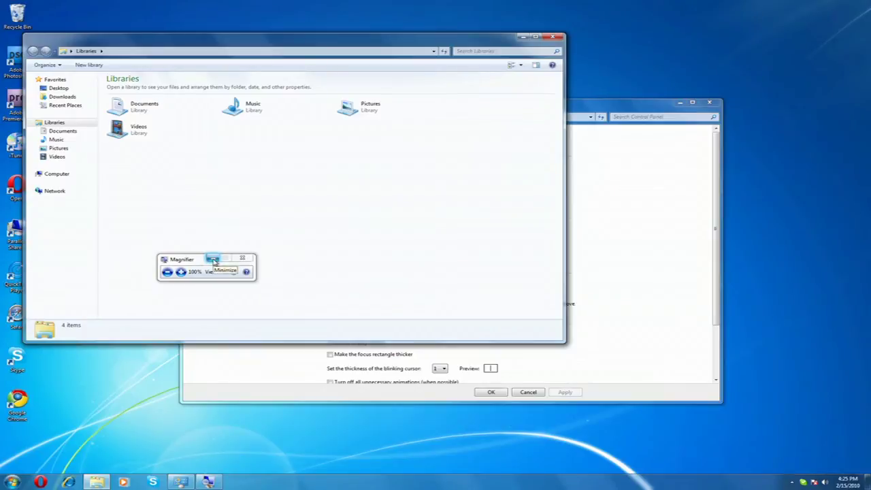
Close the Libraries window, then restore Magnifier and zoom to 200% and back to 100%.
click(213, 260)
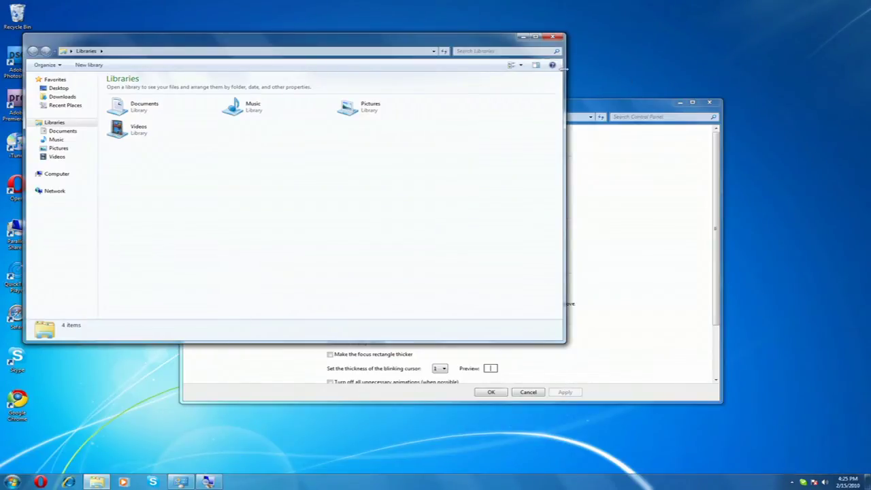
click(555, 36)
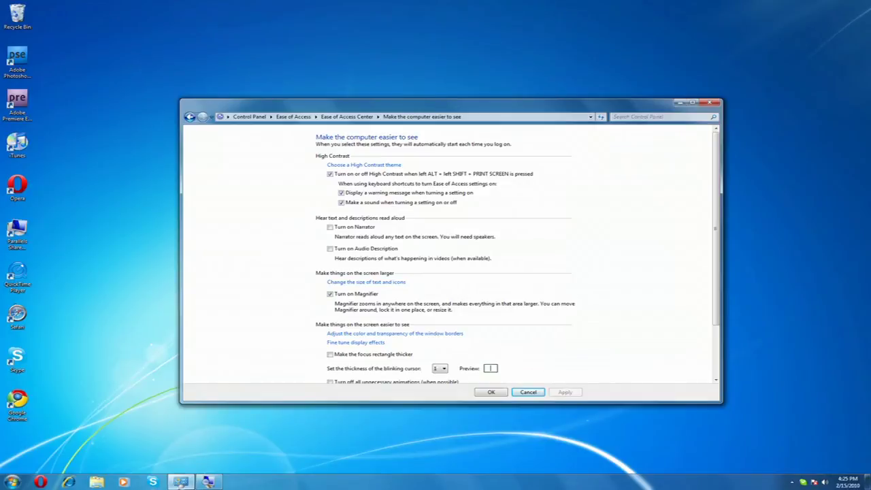
click(207, 482)
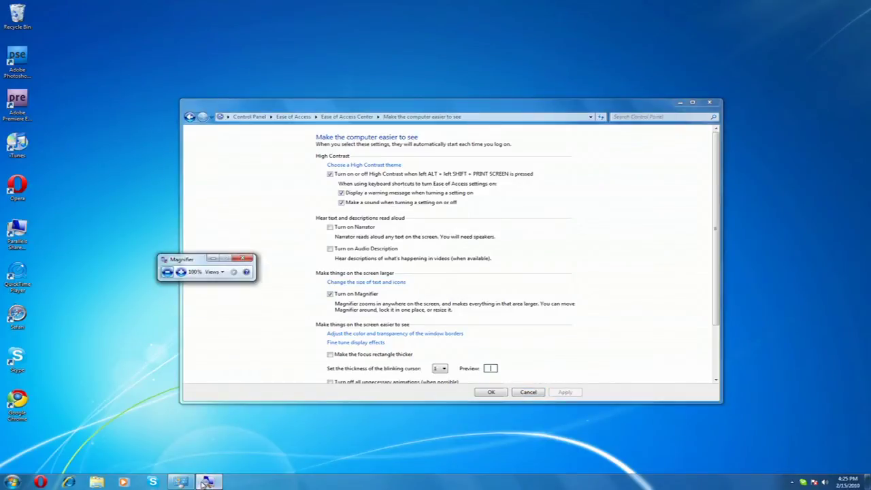
click(181, 272)
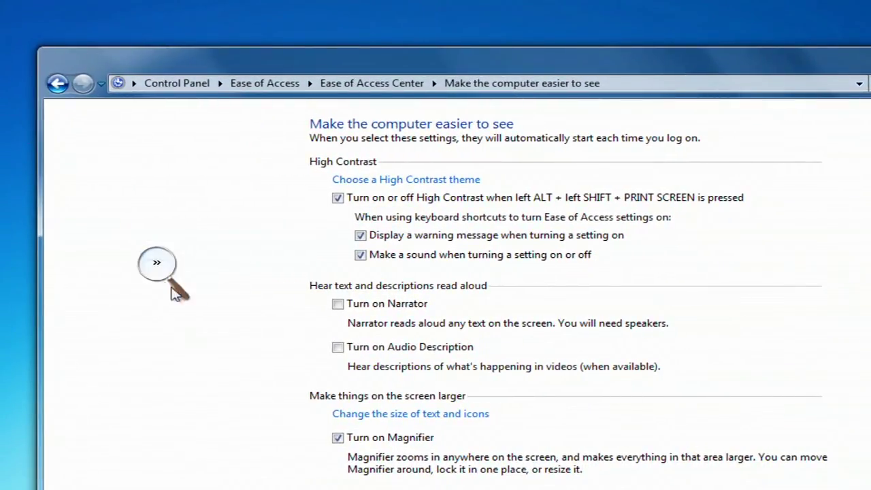
click(157, 265)
click(152, 274)
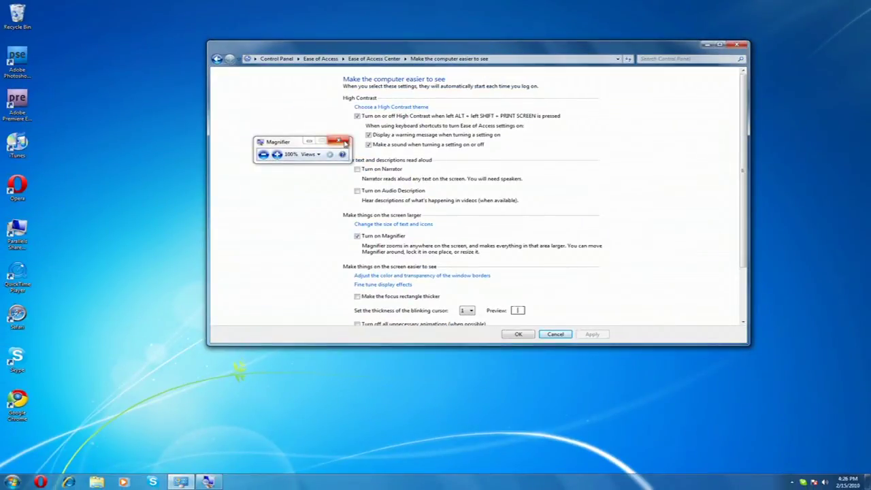
Close Magnifier, then toggle Turn on Magnifier off and back on and apply.
click(341, 142)
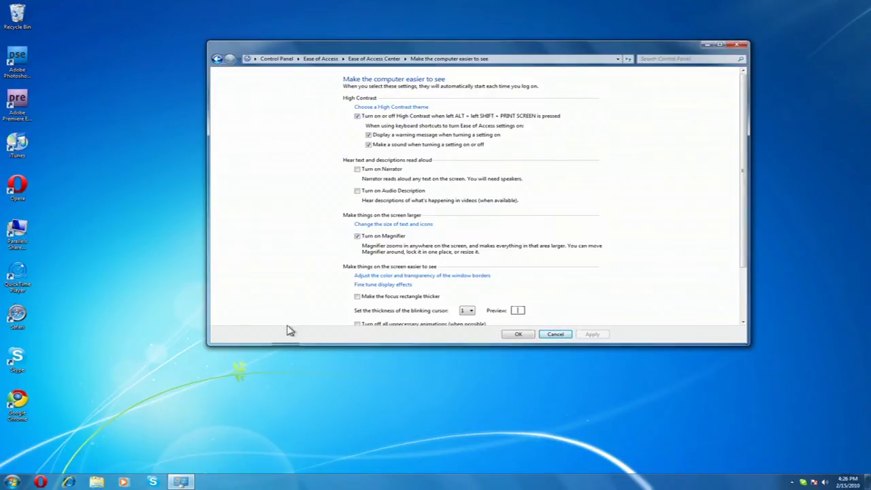
click(357, 236)
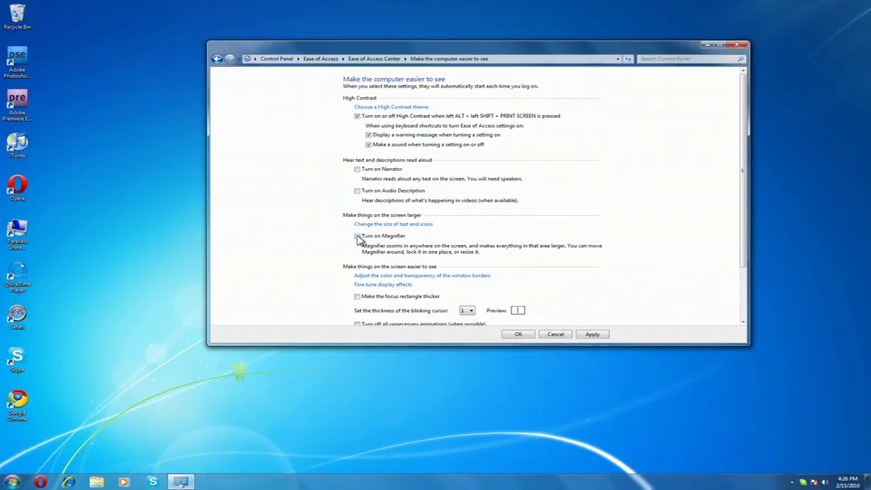
click(357, 236)
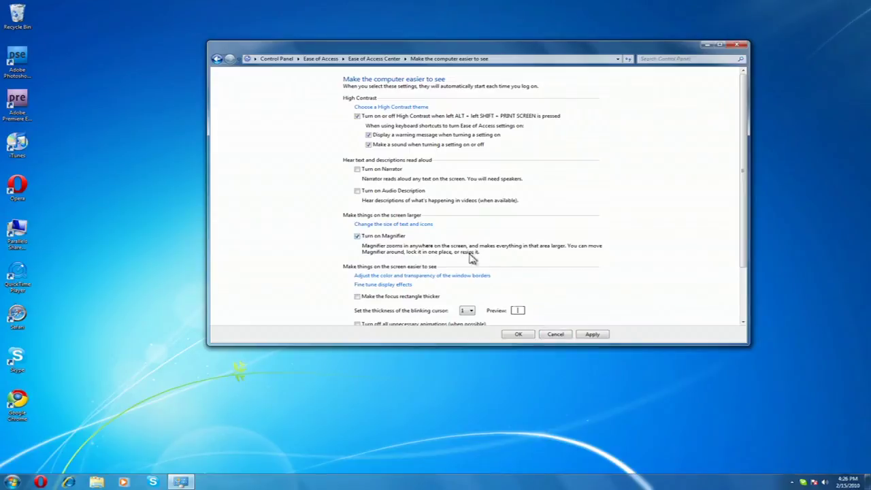
click(590, 335)
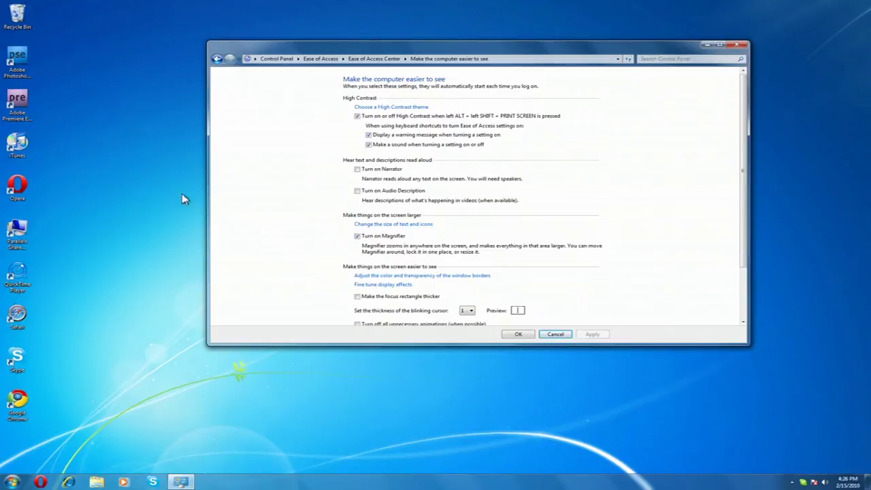
Apply Turn on Magnifier off, then on again, and drag the Magnifier window beside the checkbox.
click(357, 237)
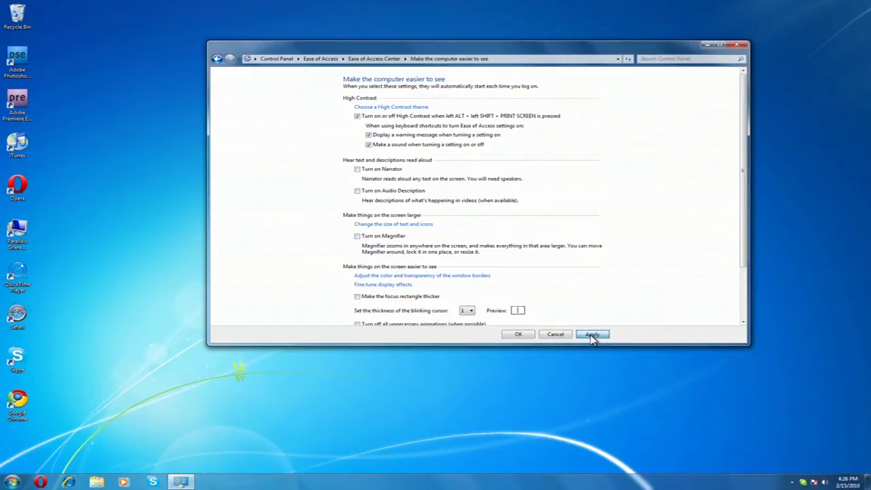
click(592, 335)
click(356, 236)
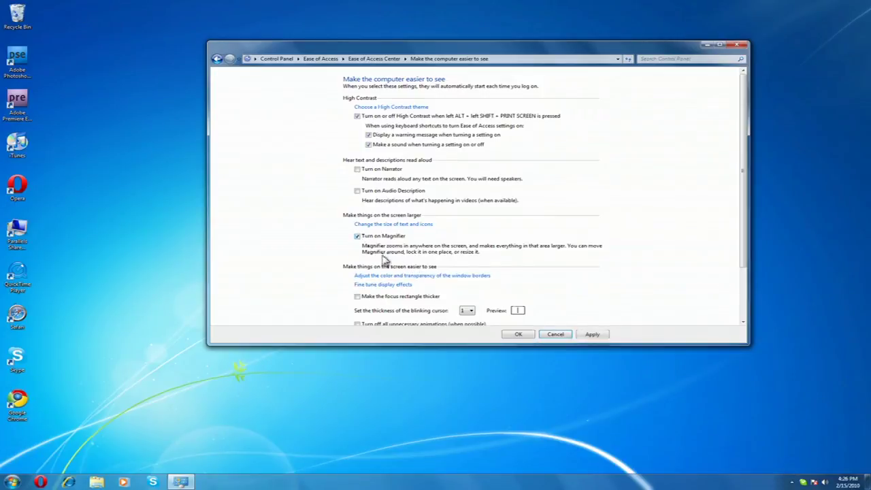
click(590, 334)
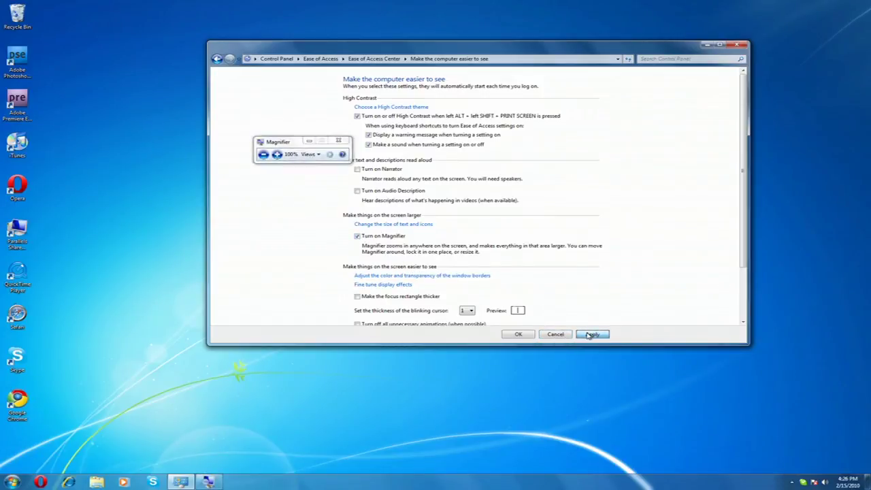
drag(282, 141, 276, 242)
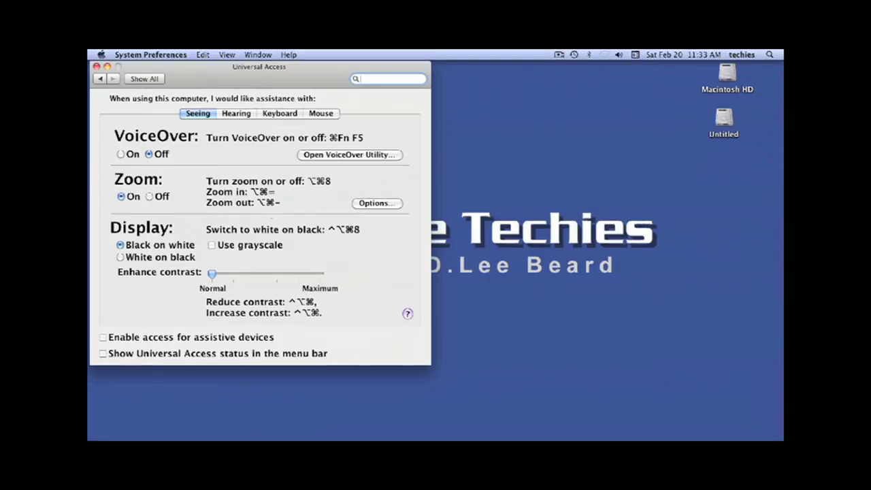
Zoom the Mac screen in and out, then raise Windows Magnifier zoom to 300% and 400%.
key(alt+super+equal)
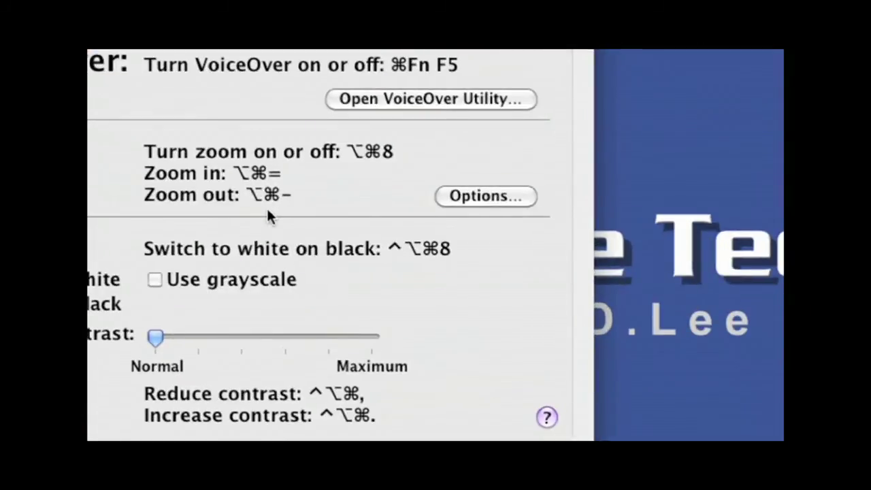
key(alt+super+minus)
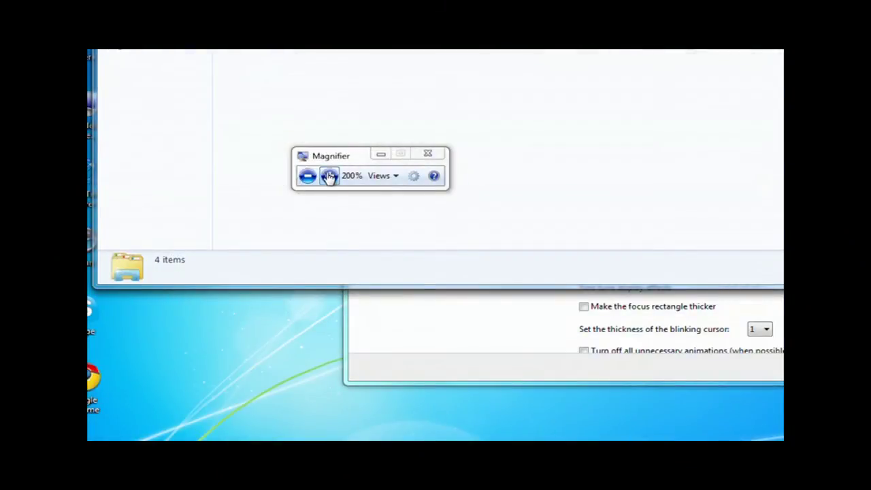
click(329, 176)
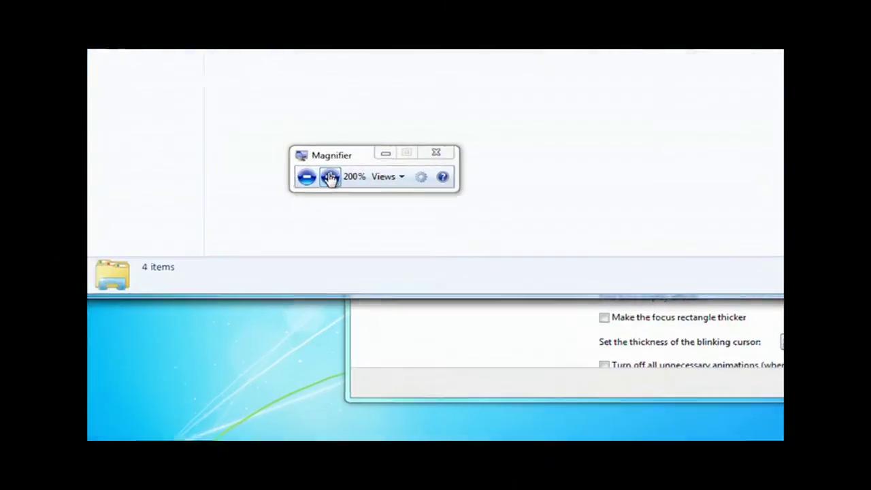
click(329, 176)
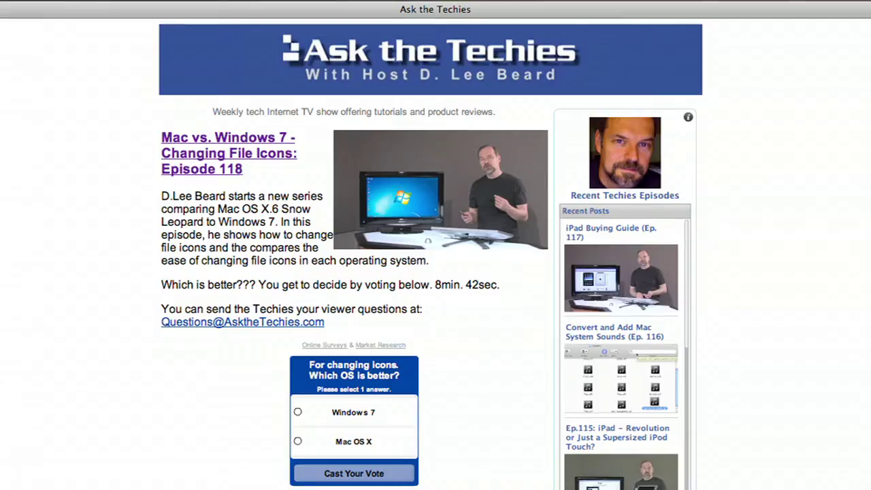